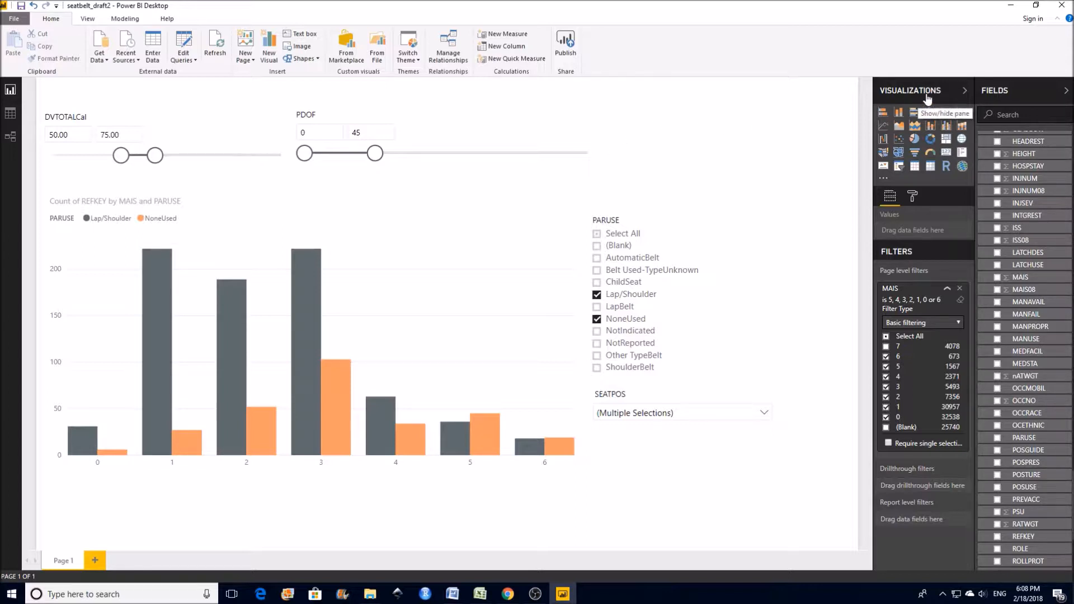
Step: Insert a card visual in the empty area above the PARUSE slicer and make it shorter and slightly wider
{"action": "left_click", "coordinate": [949, 158]}
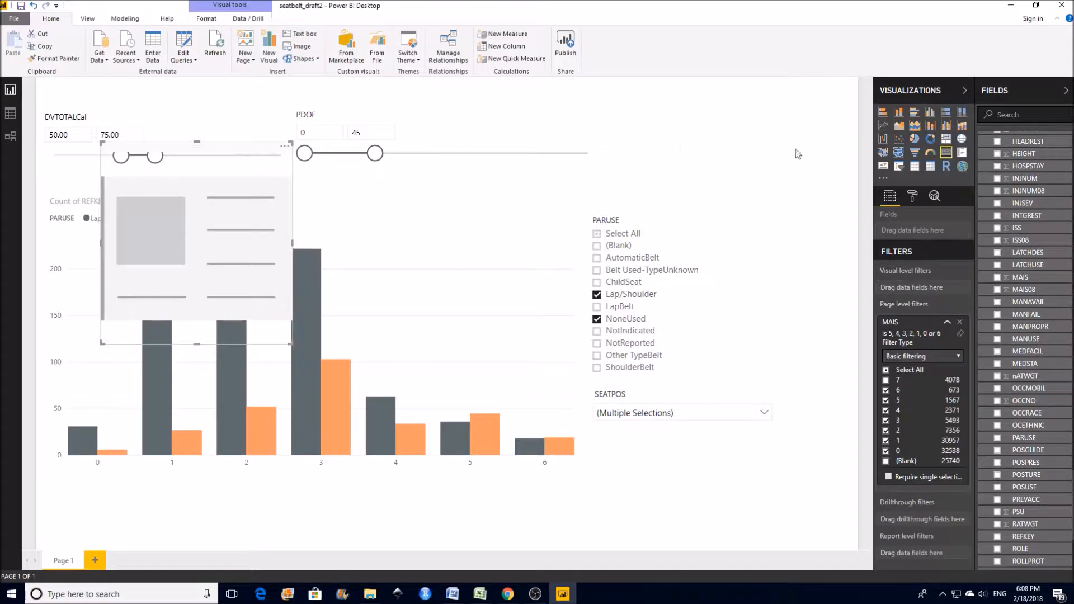
{"action": "left_click_drag", "start_coordinate": [243, 150], "coordinate": [750, 91]}
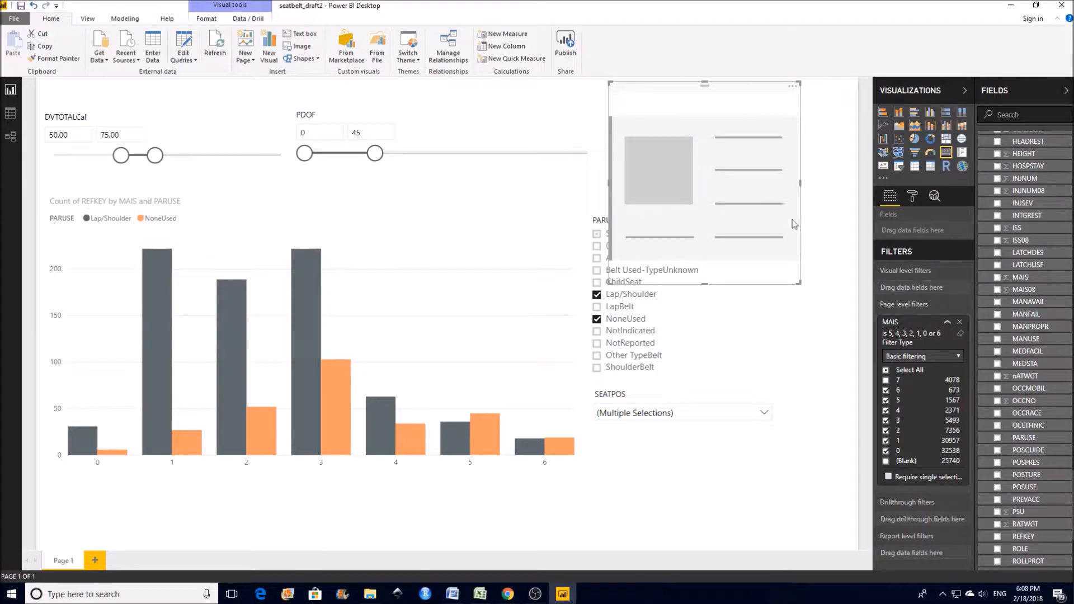
{"action": "left_click_drag", "start_coordinate": [800, 285], "coordinate": [827, 176]}
{"action": "left_click", "coordinate": [827, 177]}
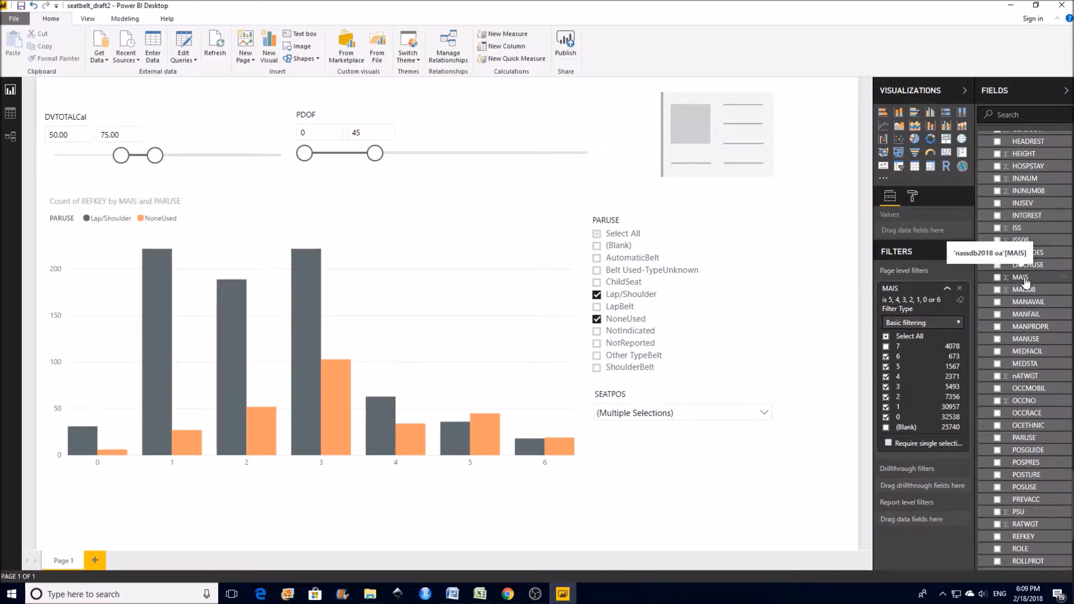
Step: Show the Average of MAIS in the new card and filter that card to PARUSE Lap/Shoulder
{"action": "left_click_drag", "start_coordinate": [1010, 283], "coordinate": [716, 138]}
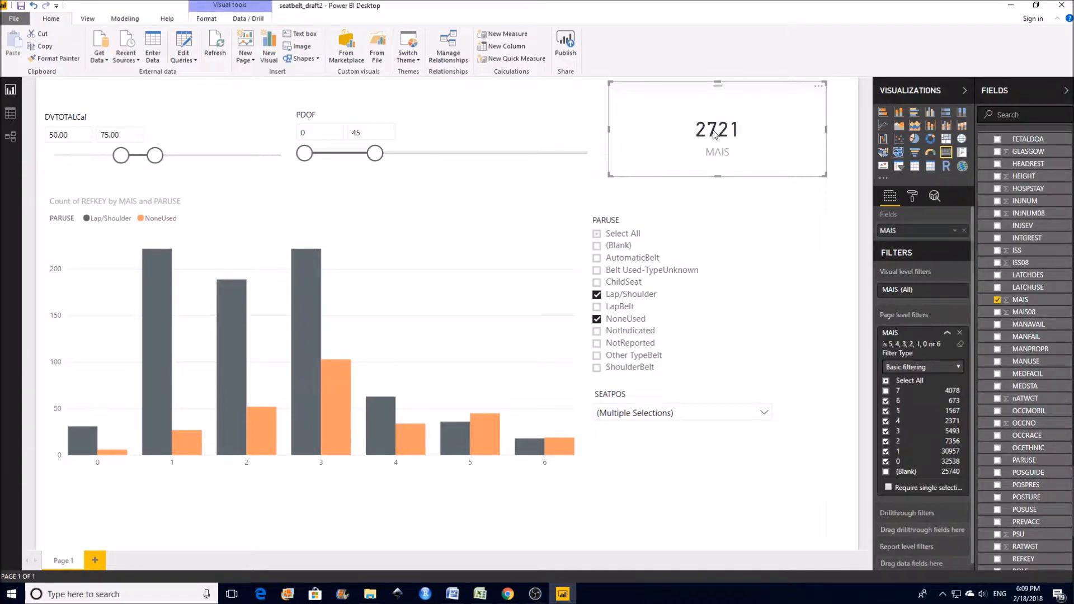
{"action": "left_click", "coordinate": [955, 232]}
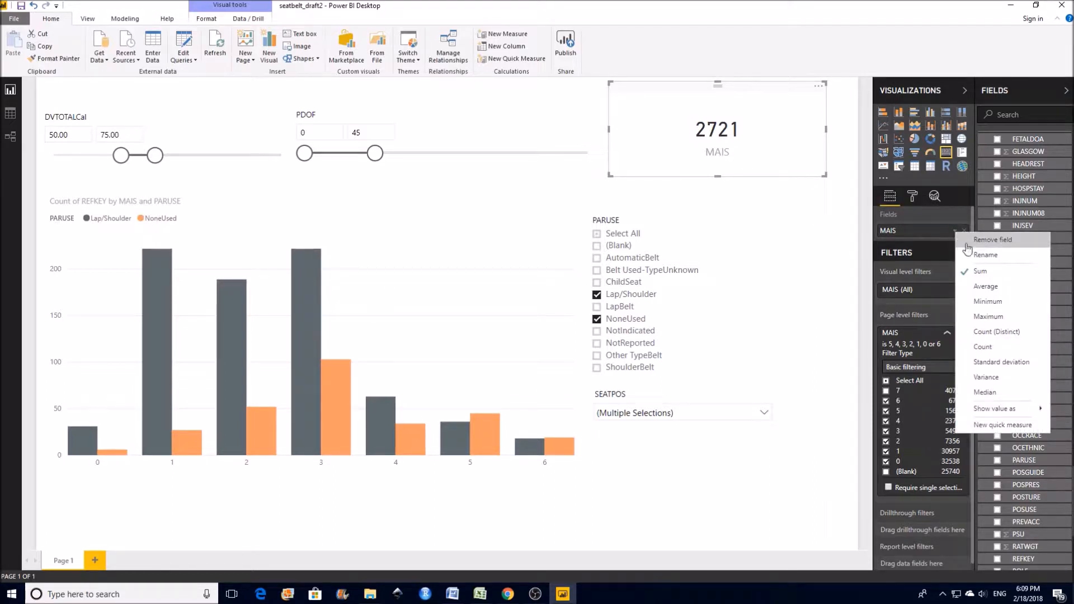
{"action": "left_click", "coordinate": [986, 286]}
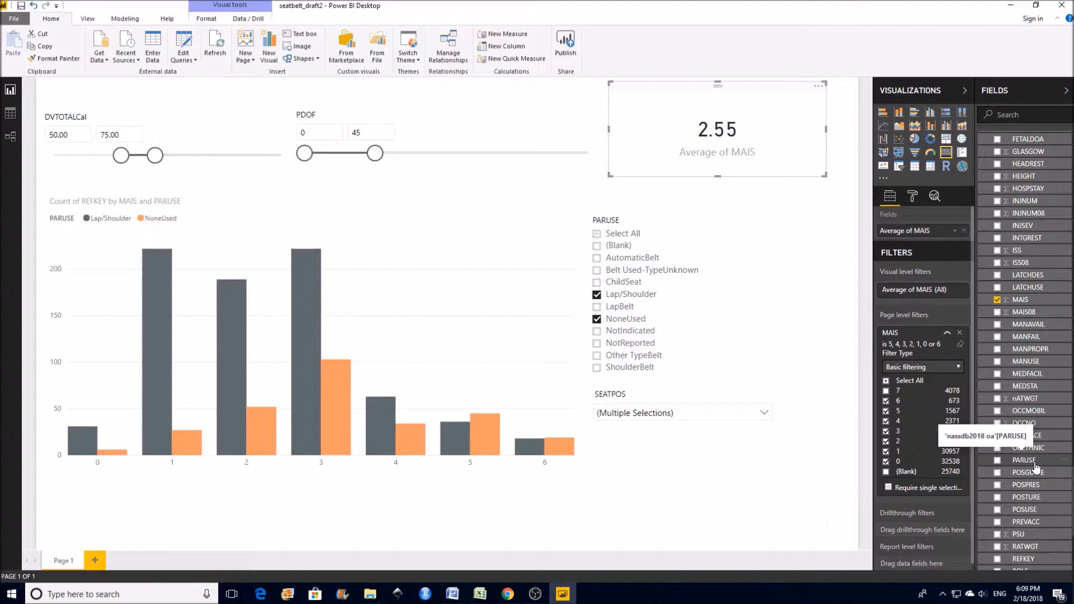
{"action": "left_click_drag", "start_coordinate": [1035, 467], "coordinate": [934, 307]}
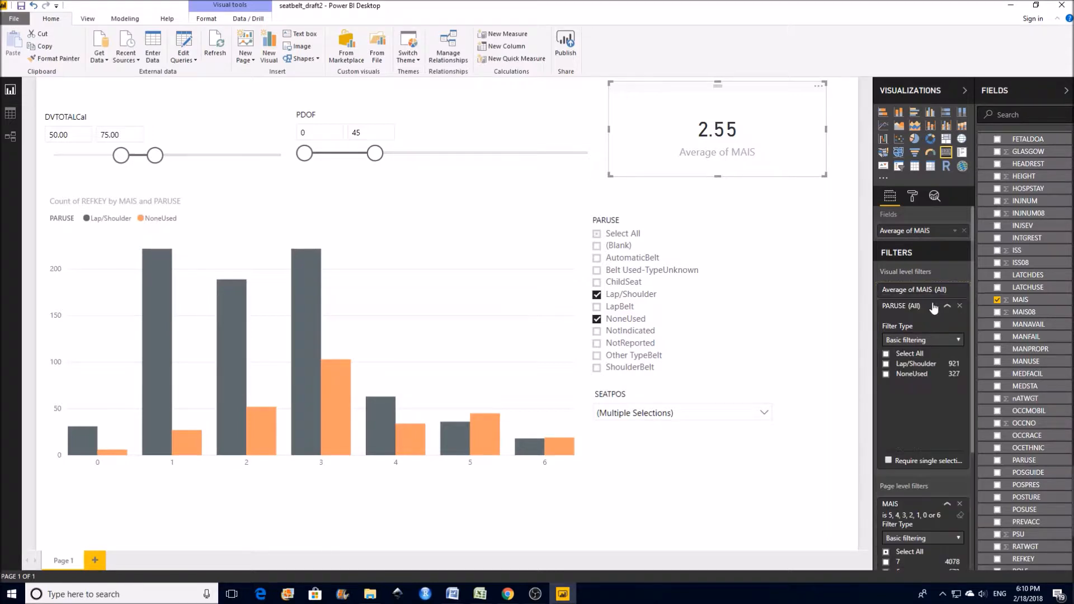
{"action": "left_click", "coordinate": [886, 364]}
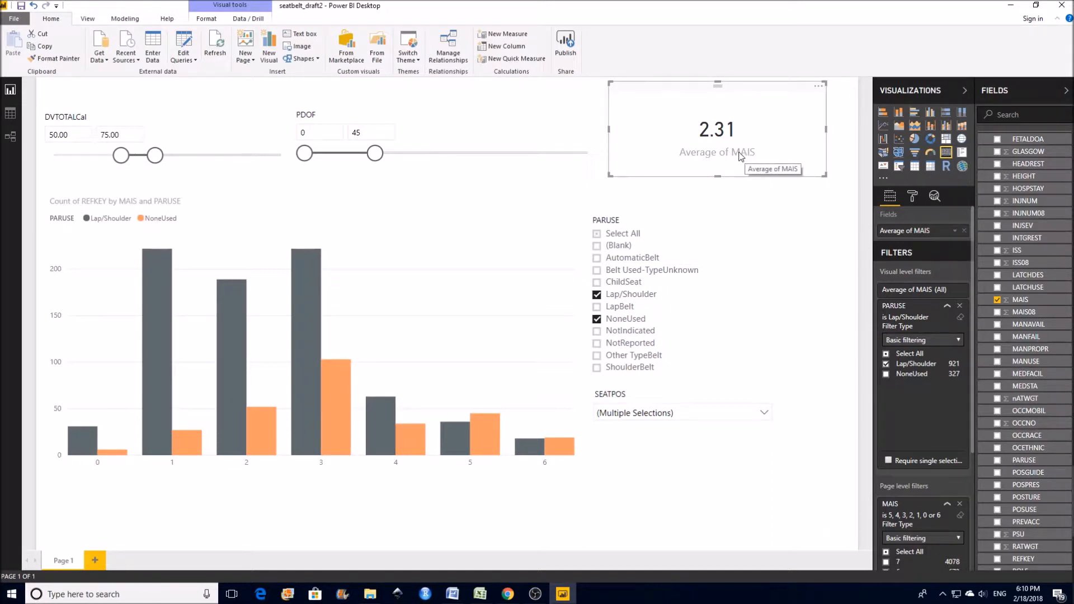
Step: Turn off the card's category label and give it the centred title "Average Injury Severity (Lap & Torso Belt)"
{"action": "left_click", "coordinate": [913, 200]}
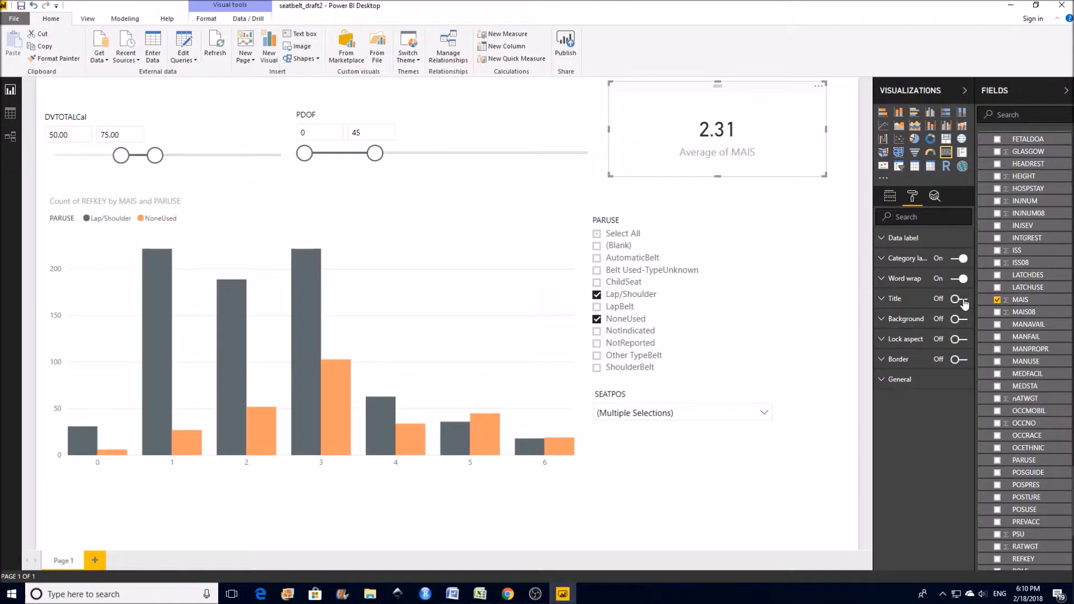
{"action": "left_click", "coordinate": [956, 261]}
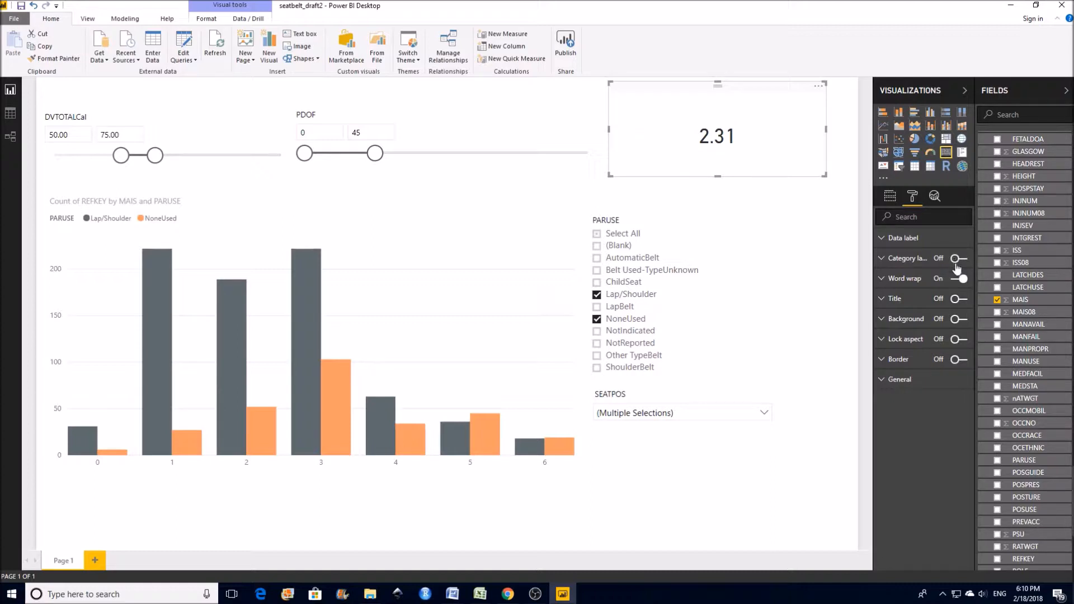
{"action": "left_click", "coordinate": [961, 299]}
{"action": "left_click", "coordinate": [893, 299]}
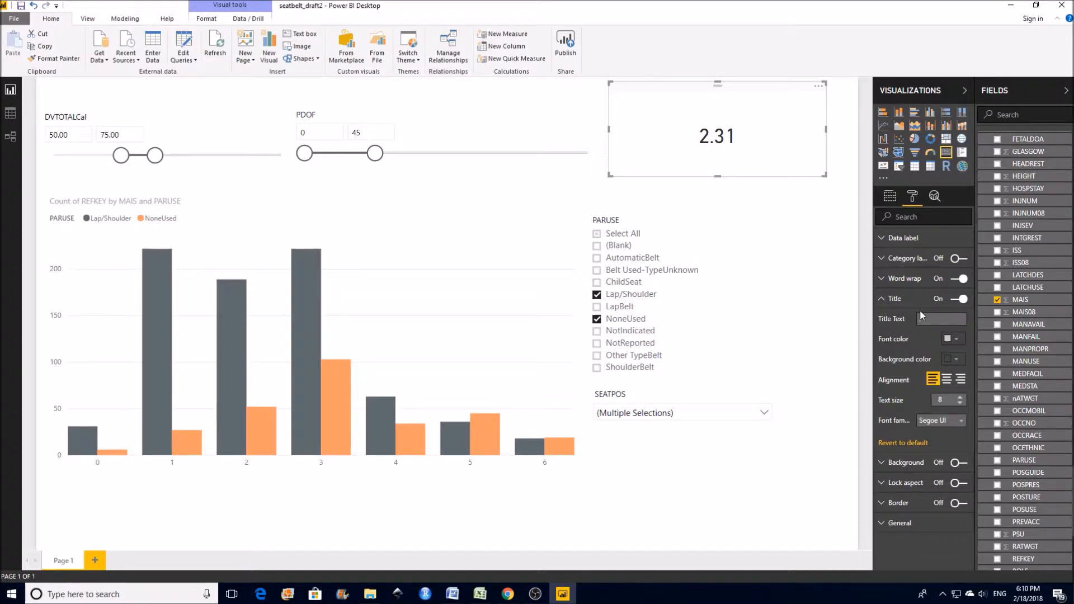
{"action": "type", "text": "Avera"}
{"action": "type", "text": "ge Injur"}
{"action": "type", "text": "y Severity"}
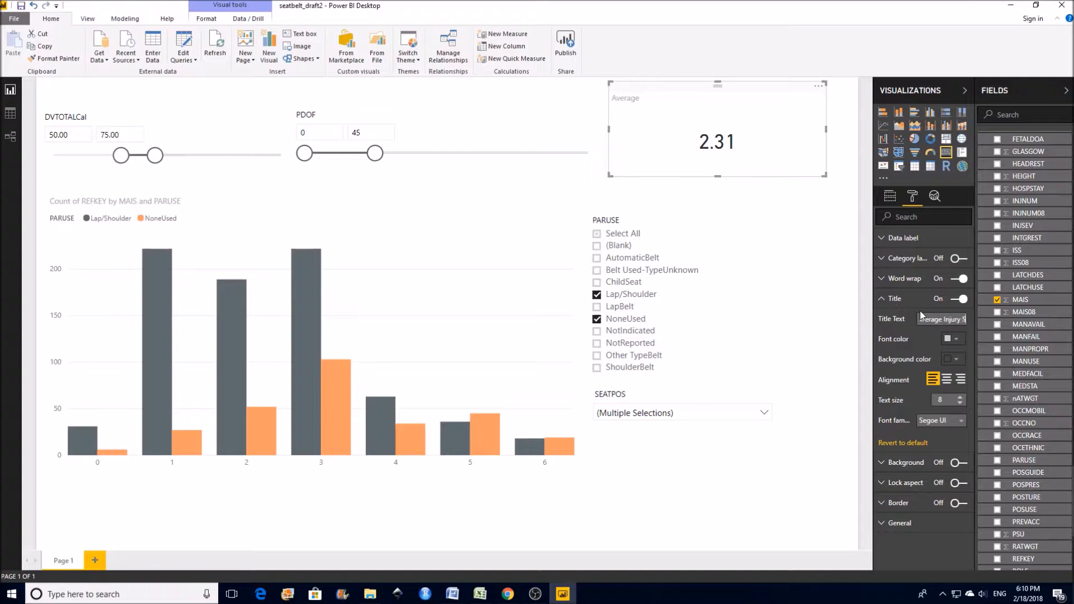
{"action": "type", "text": " (w"}
{"action": "key", "text": "BackSpace"}
{"action": "type", "text": "Lap & Torso Belt)"}
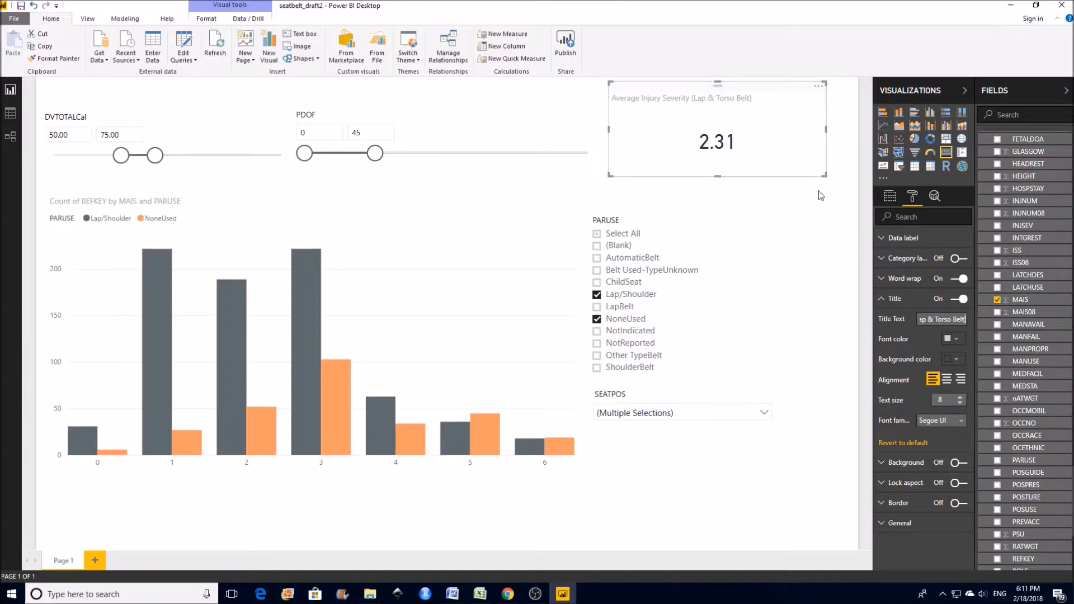
{"action": "left_click", "coordinate": [947, 380]}
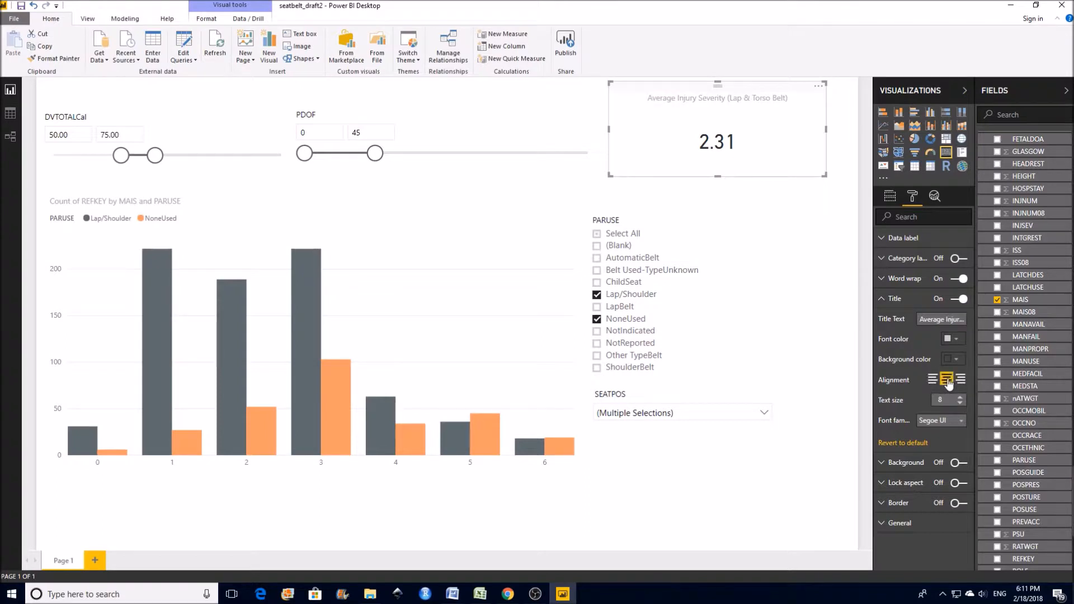
Step: Shrink the Lap & Torso Belt card to fit its title and align it with the PARUSE slicer's left edge
{"action": "left_click_drag", "start_coordinate": [826, 130], "coordinate": [764, 133]}
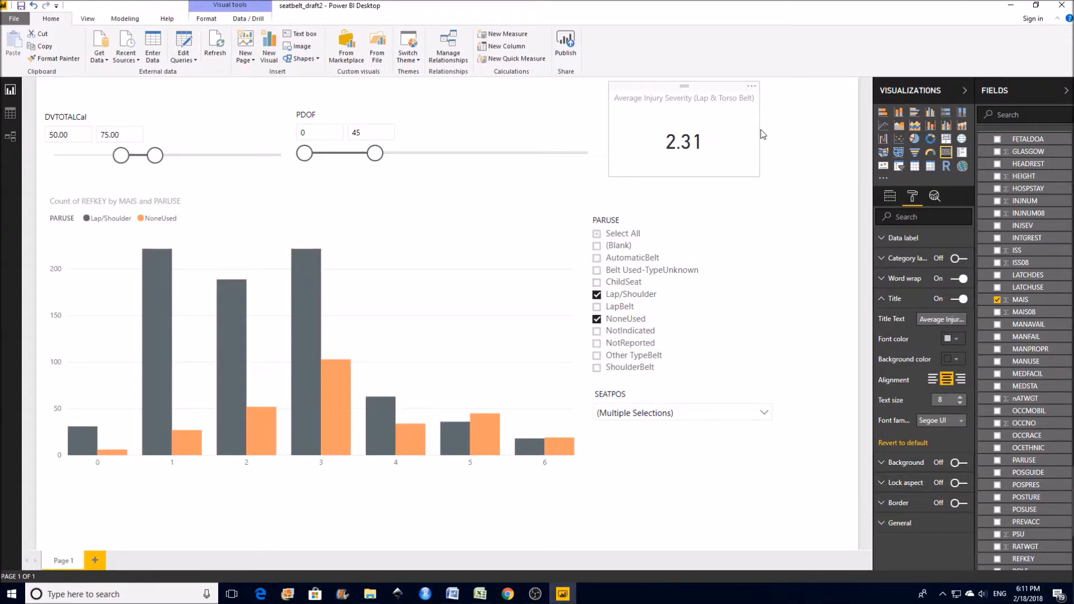
{"action": "left_click", "coordinate": [765, 133]}
{"action": "left_click_drag", "start_coordinate": [691, 84], "coordinate": [633, 86]}
{"action": "key", "text": "Escape"}
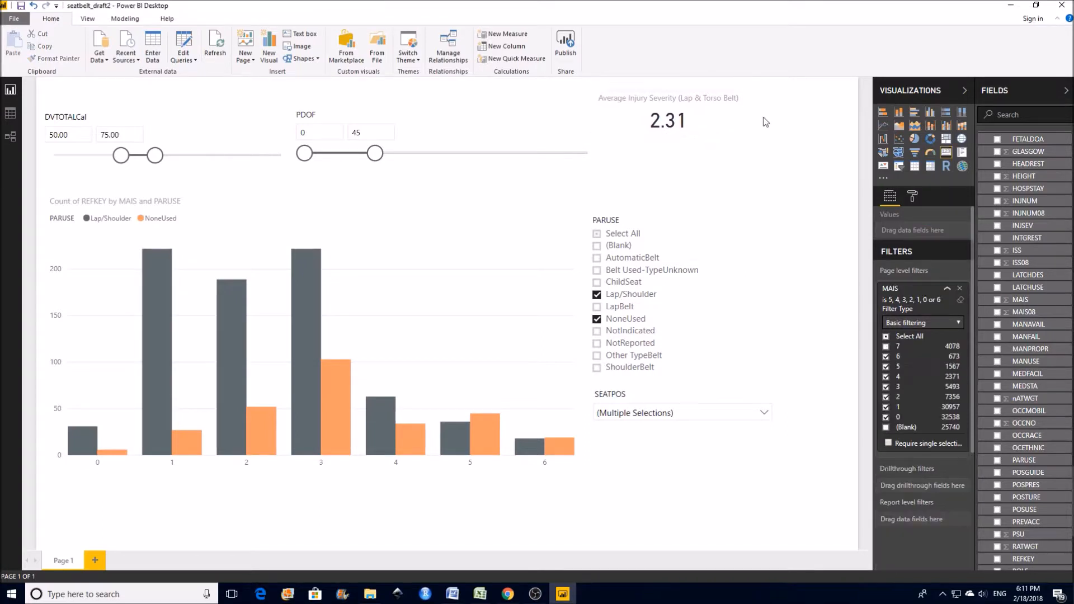
{"action": "left_click", "coordinate": [627, 98]}
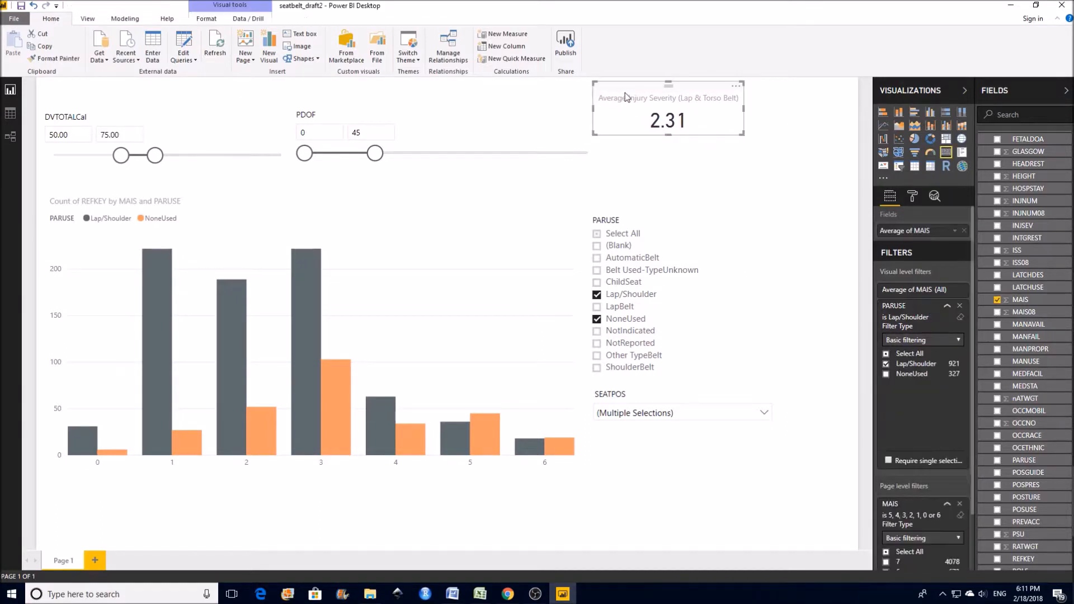
{"action": "left_click", "coordinate": [785, 170]}
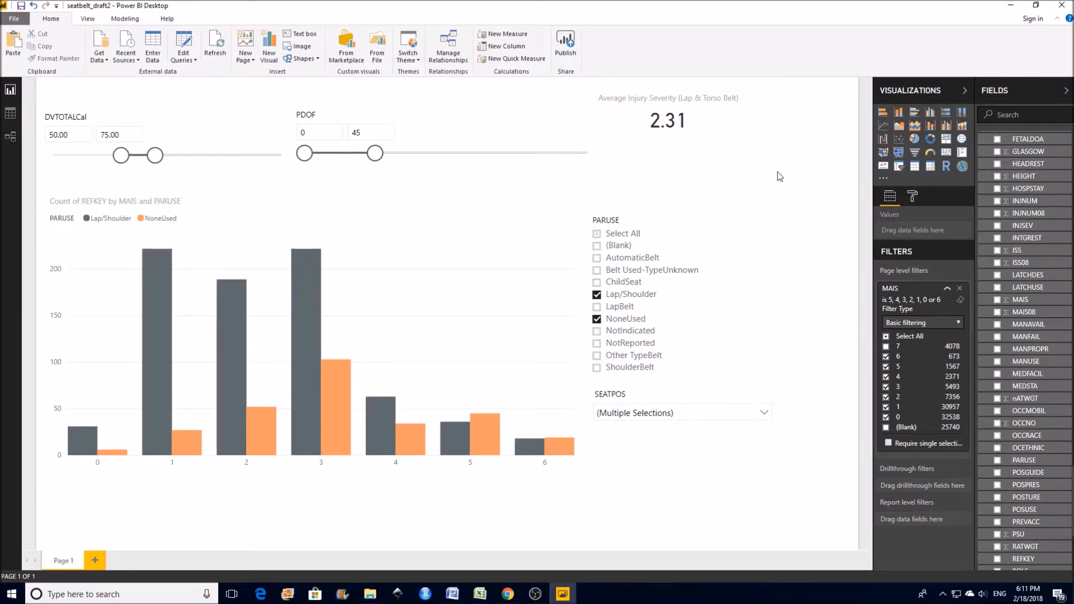
Step: Insert a second card showing MAIS, sized to fit between the Lap & Torso Belt card and the PARUSE slicer
{"action": "left_click", "coordinate": [946, 155]}
{"action": "left_click_drag", "start_coordinate": [242, 151], "coordinate": [732, 144]}
{"action": "left_click_drag", "start_coordinate": [692, 334], "coordinate": [711, 213]}
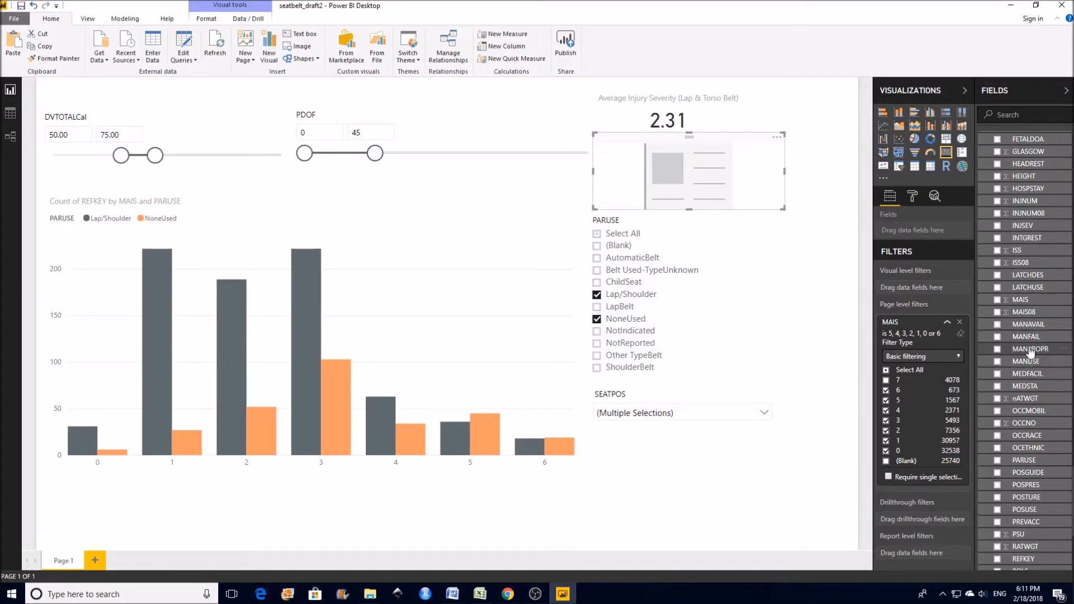
{"action": "left_click_drag", "start_coordinate": [1027, 305], "coordinate": [680, 178]}
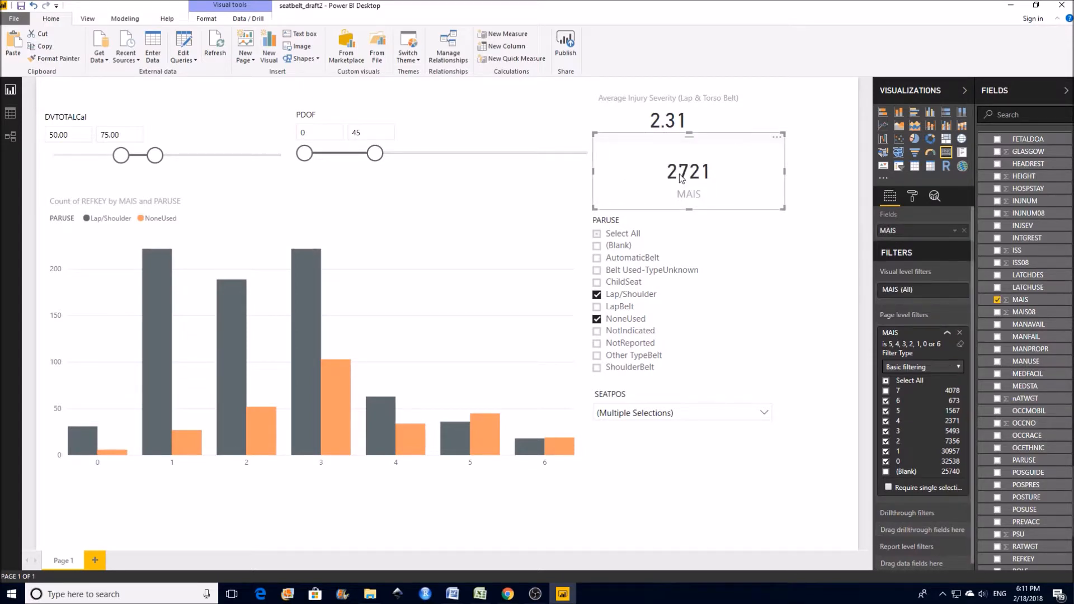
Step: Turn off the second card's category label and give it the centred title "Average Injury Severity (Unbelted)"
{"action": "left_click", "coordinate": [913, 199]}
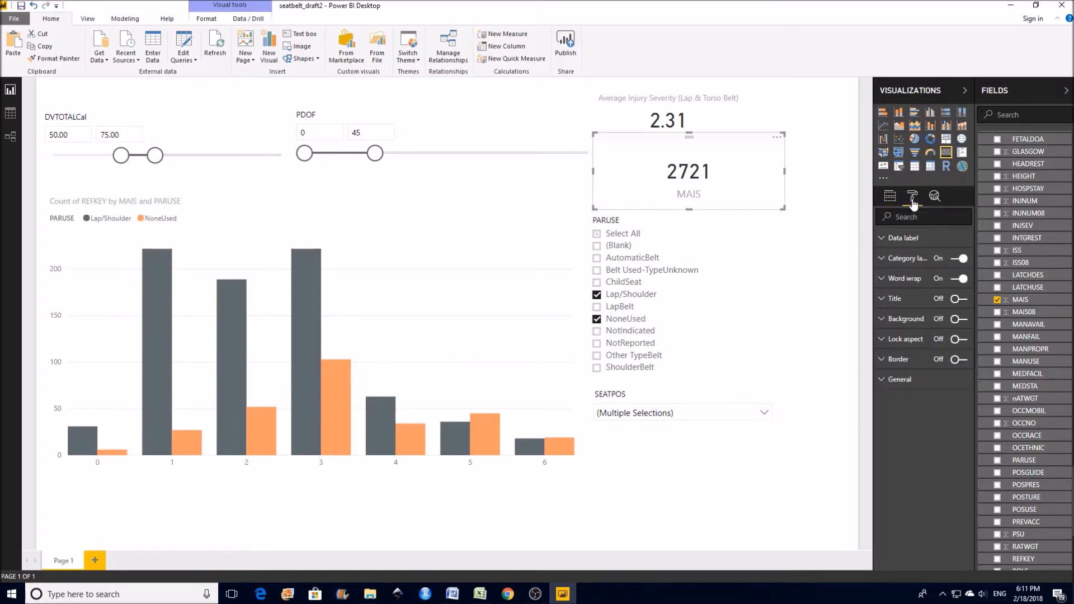
{"action": "left_click", "coordinate": [955, 261]}
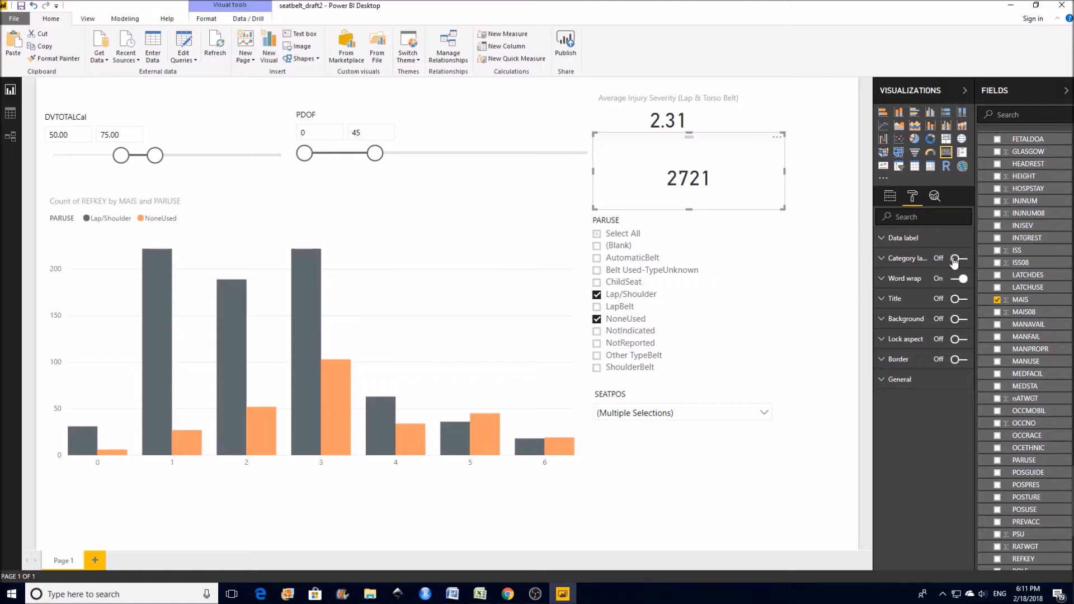
{"action": "left_click", "coordinate": [964, 300]}
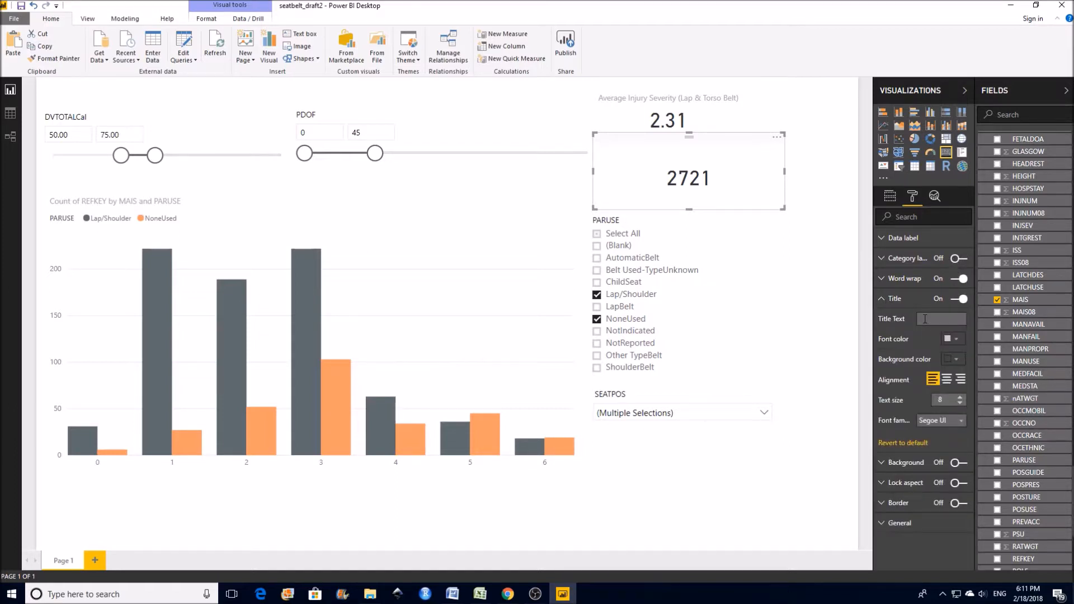
{"action": "type", "text": "Average Inju"}
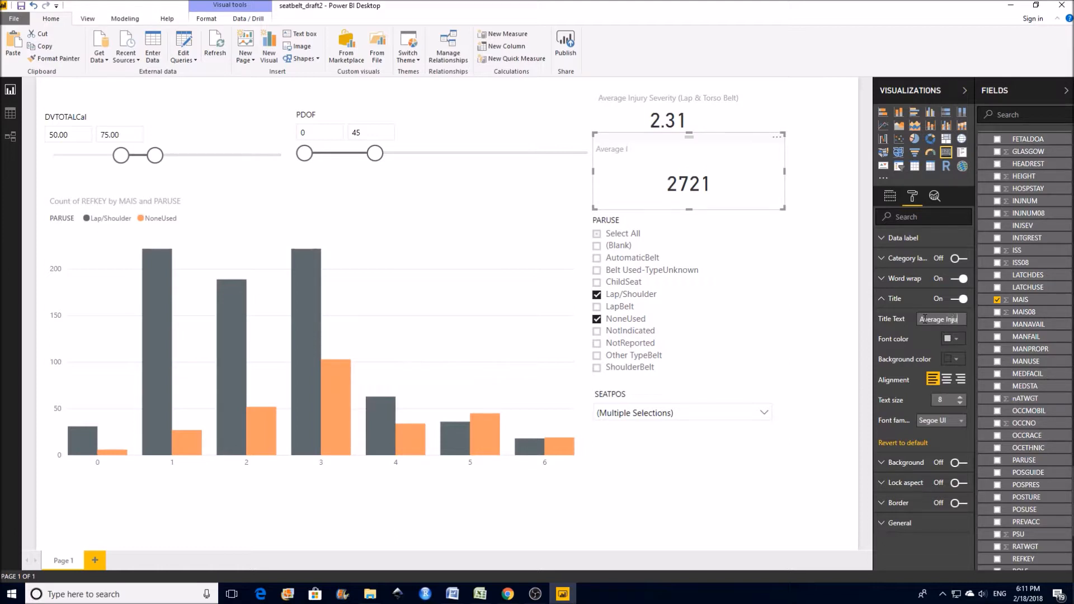
{"action": "type", "text": "Severity (Unbelted)"}
{"action": "left_click", "coordinate": [946, 379]}
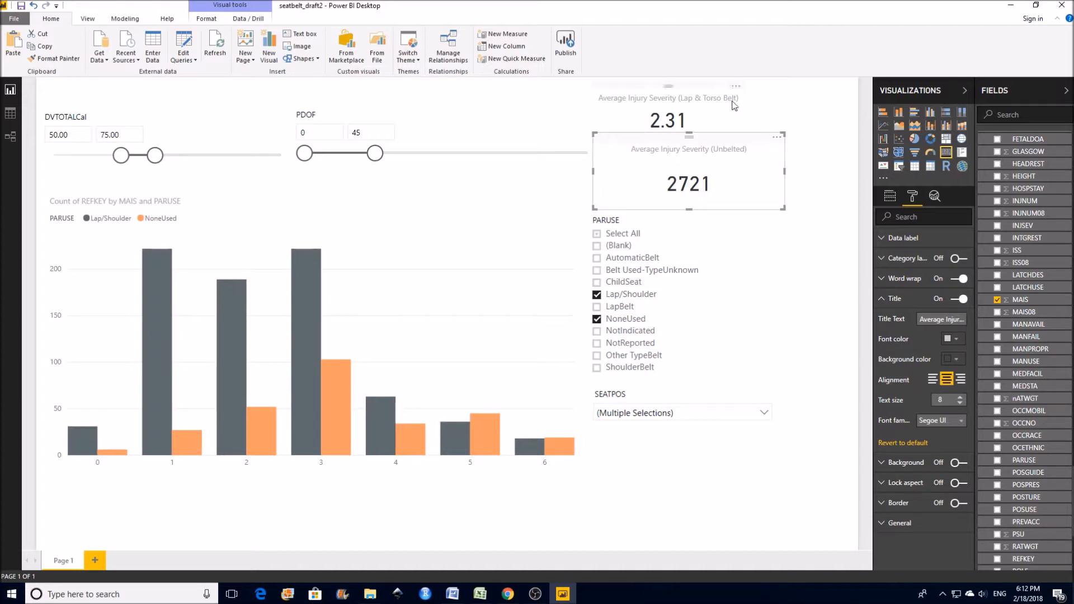
Step: Narrow the Unbelted card to match the width of the card above and summarize its MAIS field as Average
{"action": "left_click_drag", "start_coordinate": [785, 171], "coordinate": [745, 168]}
{"action": "left_click", "coordinate": [777, 169]}
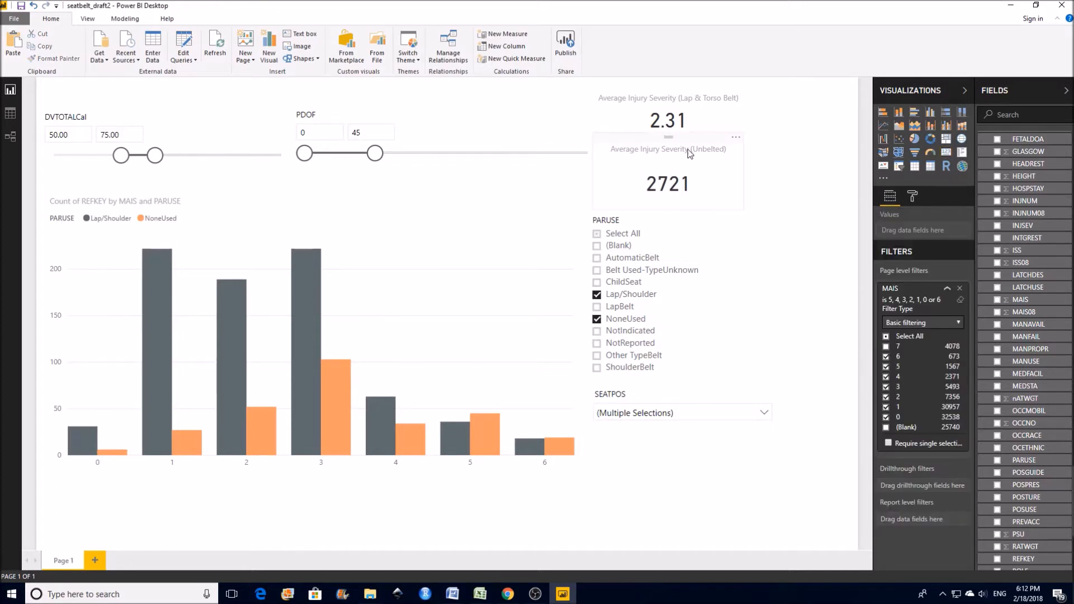
{"action": "left_click", "coordinate": [688, 199]}
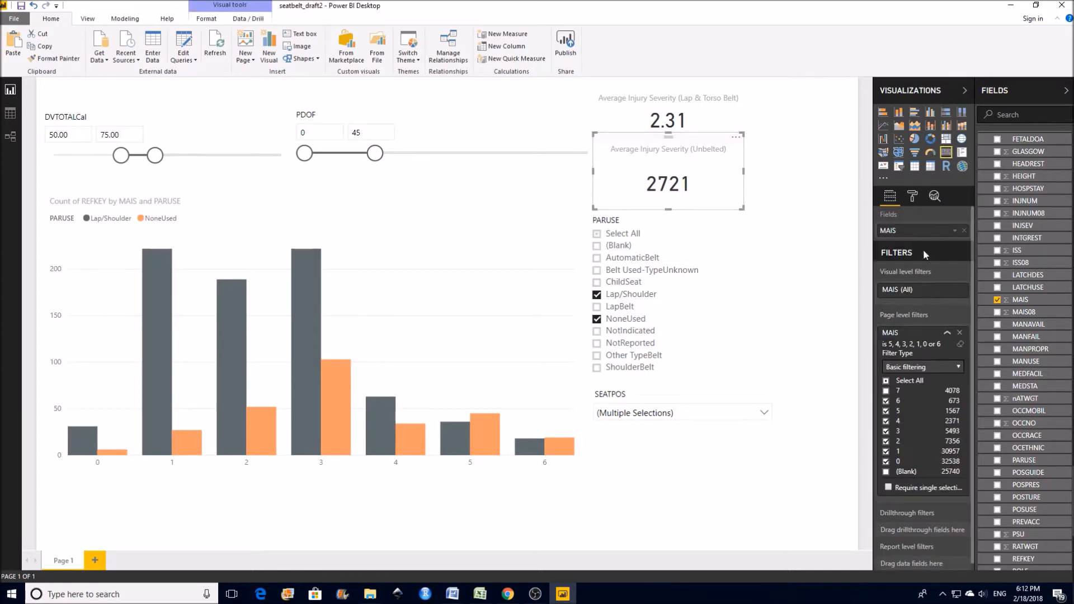
{"action": "left_click", "coordinate": [955, 230]}
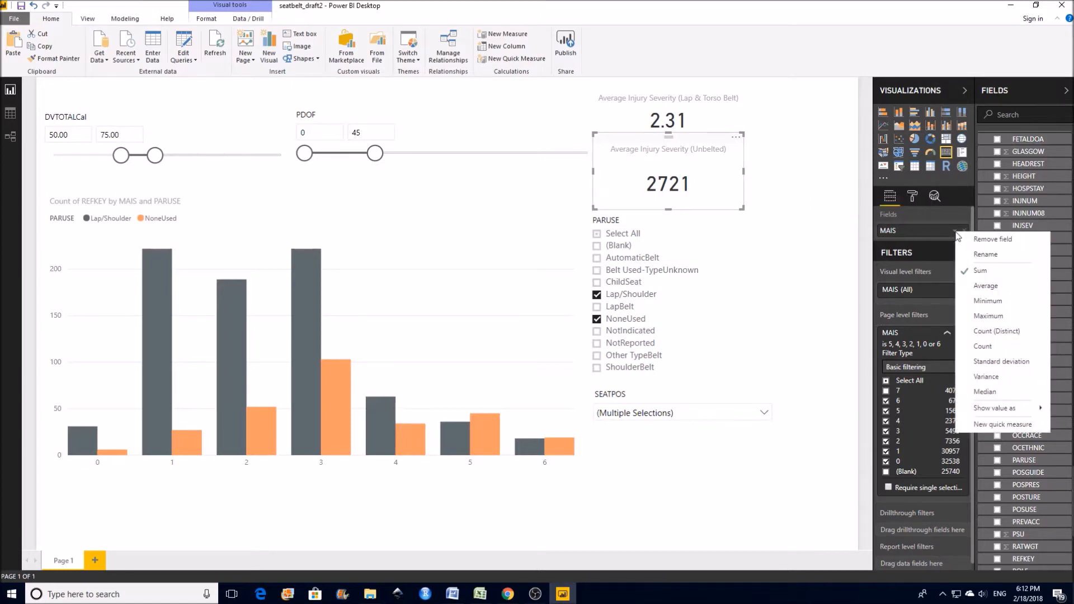
{"action": "left_click", "coordinate": [986, 286]}
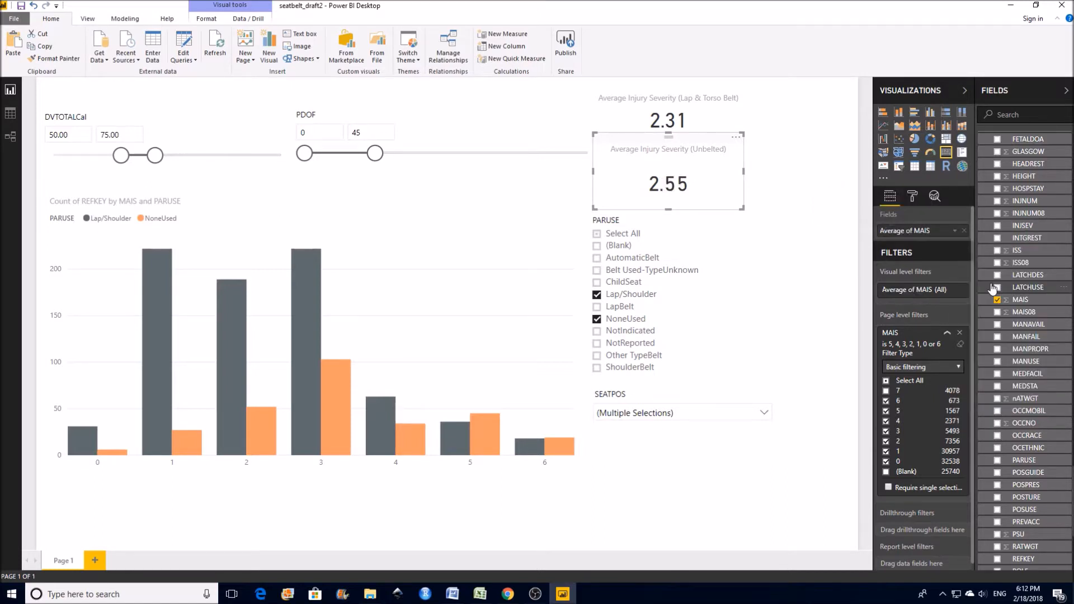
{"action": "left_click", "coordinate": [804, 205]}
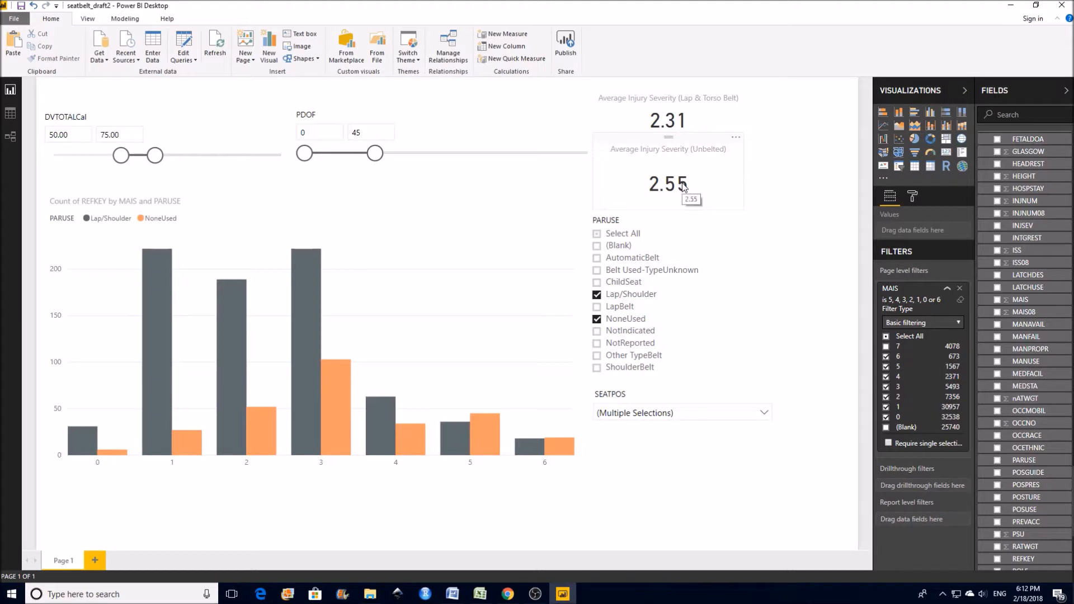
Step: Insert a third card showing REFKEY, shortened and placed over the upper part of the PARUSE slicer
{"action": "mouse_move", "coordinate": [692, 186]}
{"action": "left_click", "coordinate": [945, 155]}
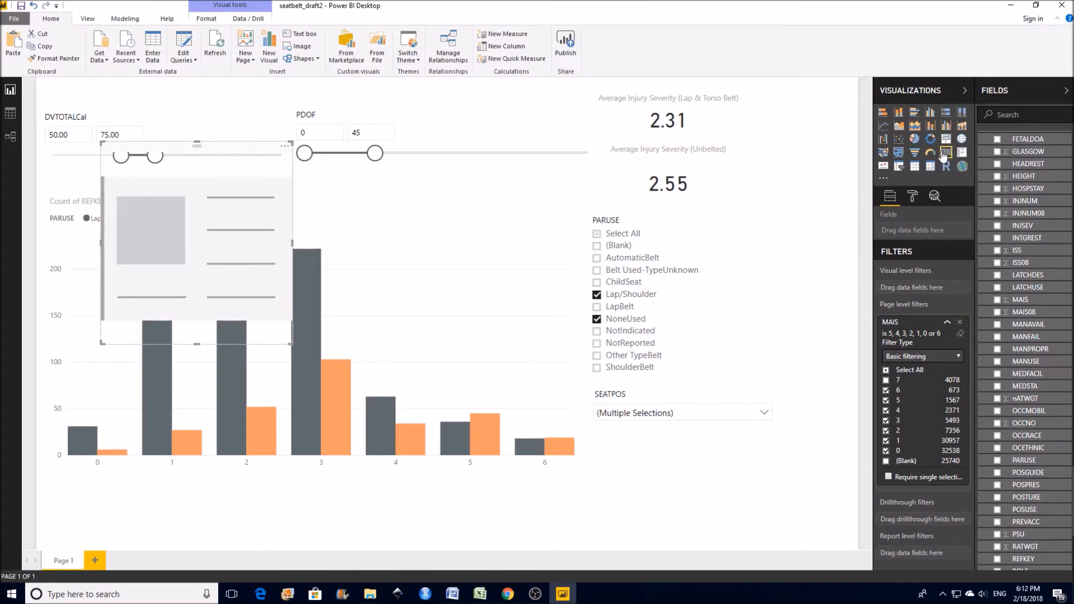
{"action": "left_click_drag", "start_coordinate": [280, 151], "coordinate": [672, 222]}
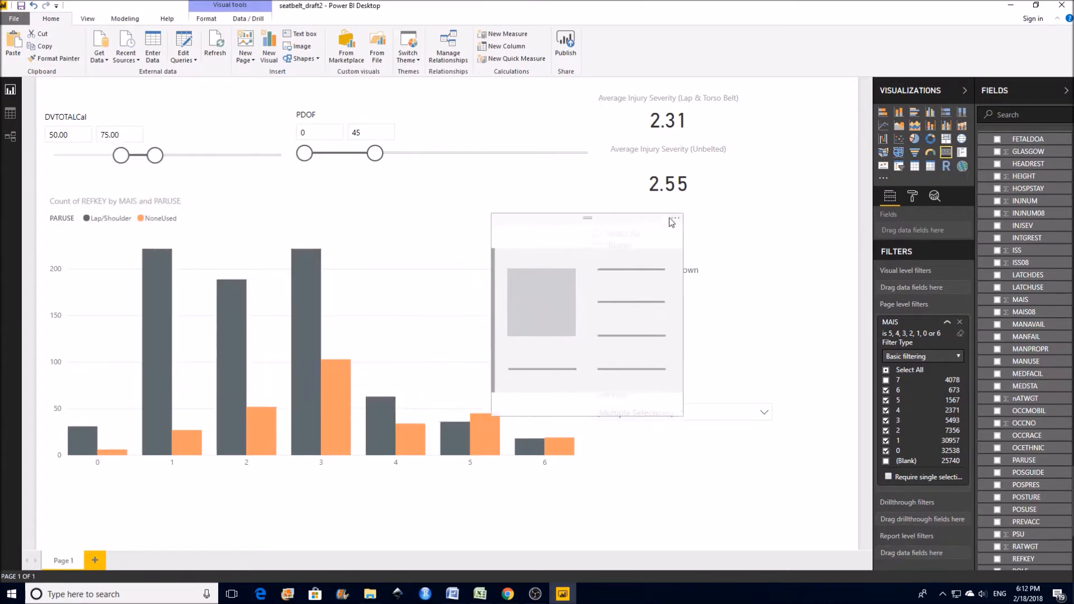
{"action": "left_click_drag", "start_coordinate": [682, 415], "coordinate": [727, 315]}
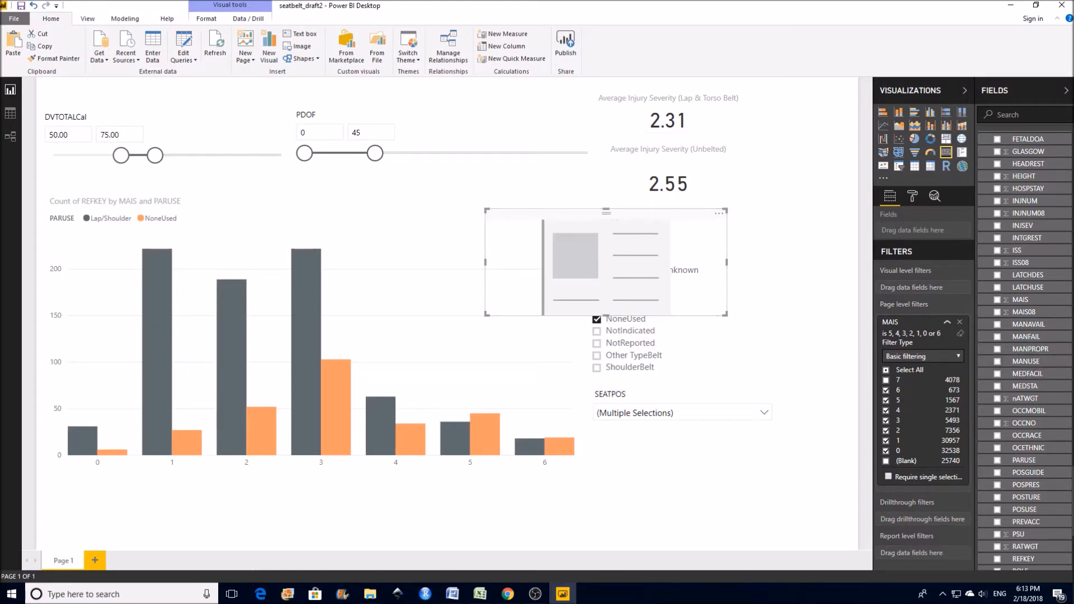
{"action": "scroll", "coordinate": [1025, 351], "scroll_direction": "down", "scroll_amount": 4}
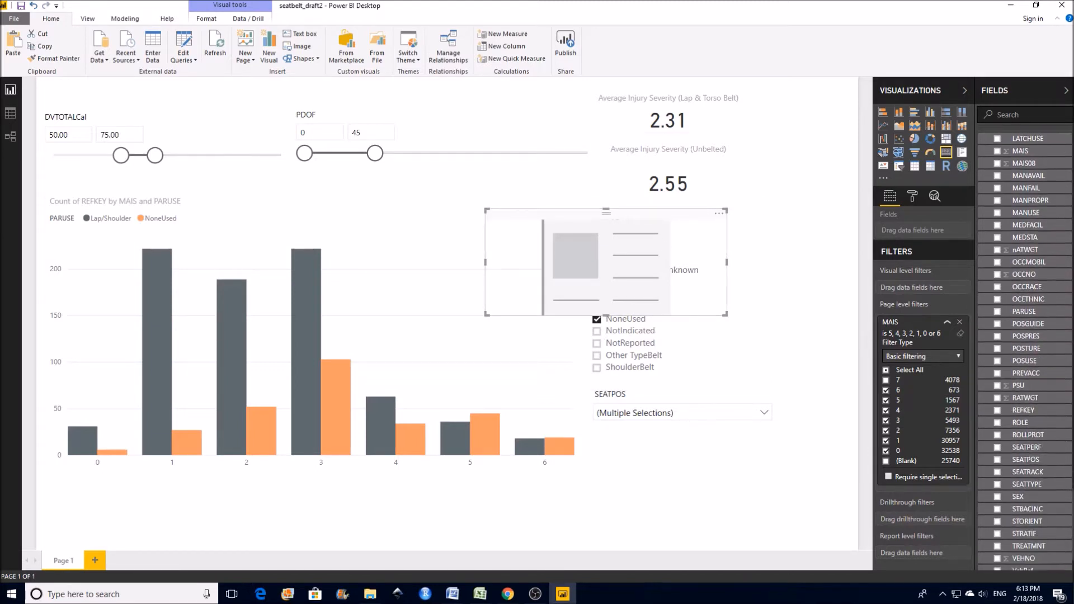
{"action": "scroll", "coordinate": [1023, 390], "scroll_direction": "down", "scroll_amount": 1}
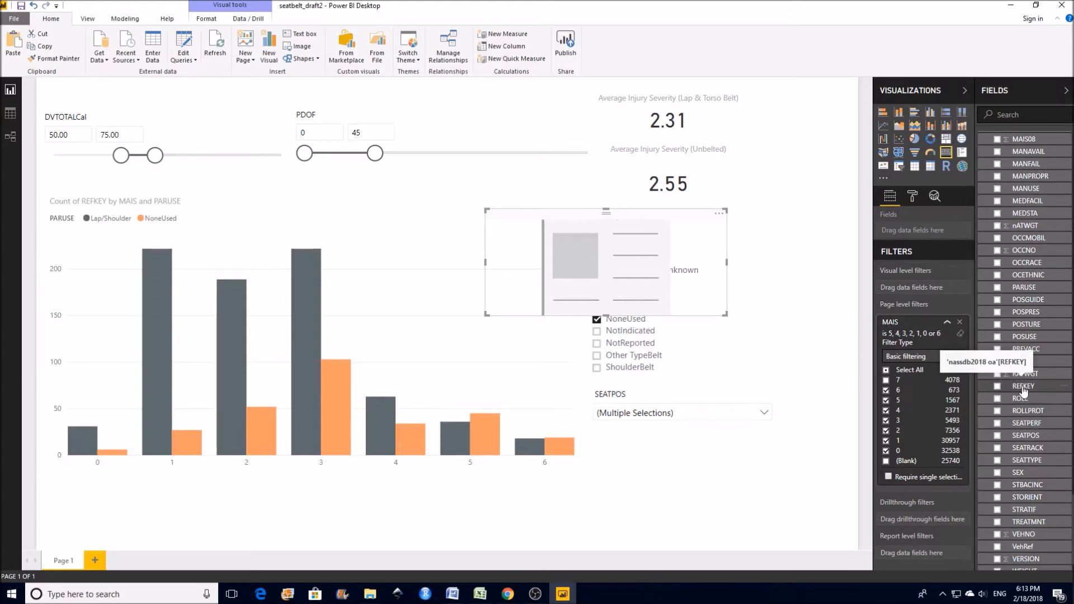
{"action": "left_click_drag", "start_coordinate": [1024, 390], "coordinate": [920, 235]}
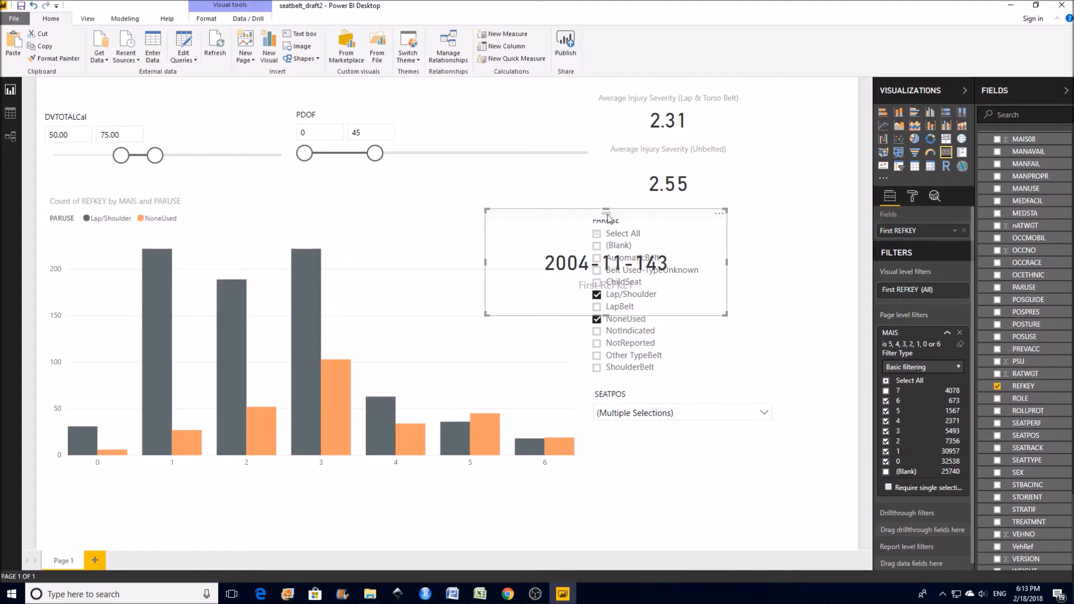
Step: Move the REFKEY card off the PARUSE slicer and summarize its field as Count
{"action": "left_click_drag", "start_coordinate": [636, 211], "coordinate": [472, 416]}
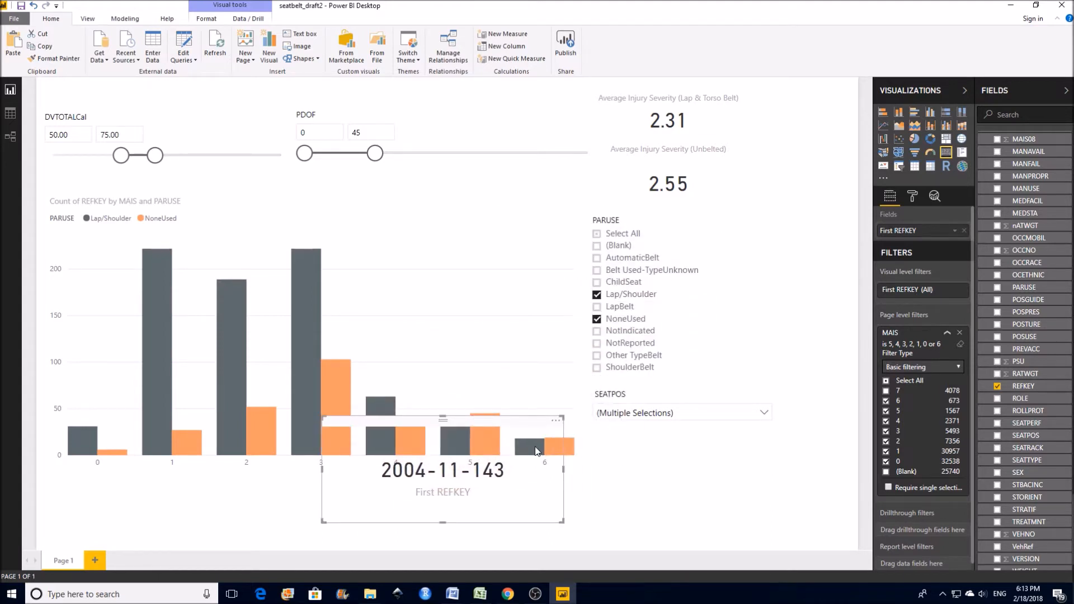
{"action": "left_click", "coordinate": [955, 231]}
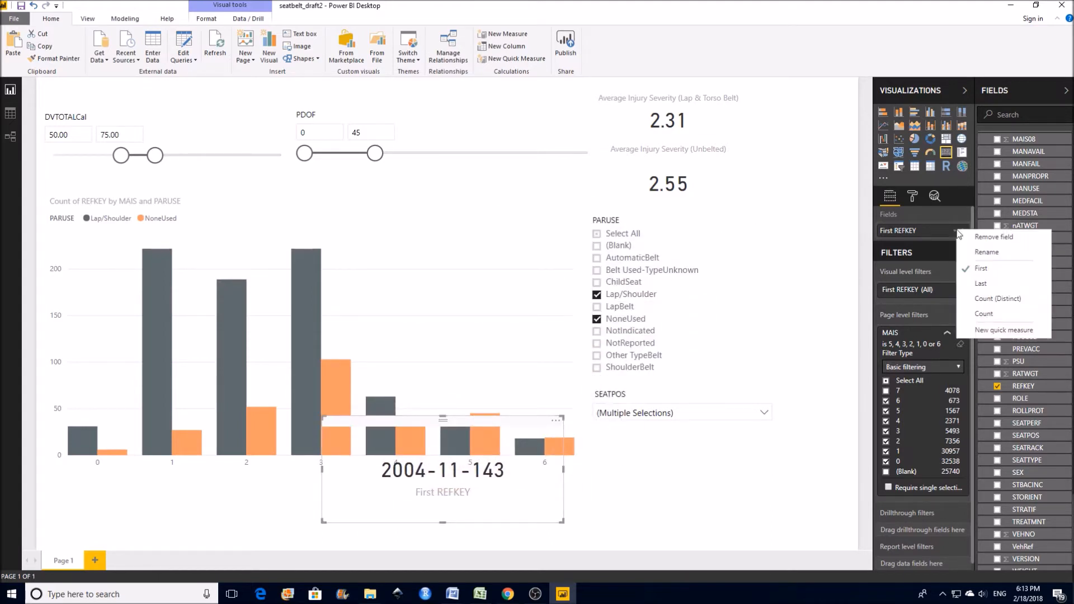
{"action": "left_click", "coordinate": [1007, 314]}
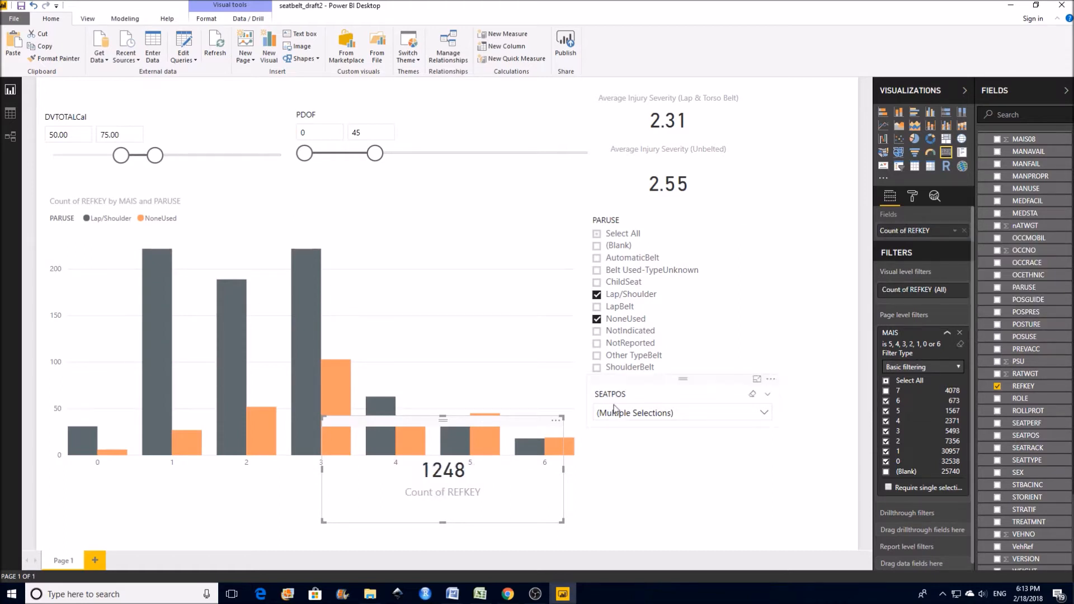
Step: Place the REFKEY count card directly below the SEATPOS slicer and narrow it to roughly the slicer's width
{"action": "left_click_drag", "start_coordinate": [488, 420], "coordinate": [734, 448]}
{"action": "left_click_drag", "start_coordinate": [567, 492], "coordinate": [615, 492]}
{"action": "left_click_drag", "start_coordinate": [649, 443], "coordinate": [623, 436]}
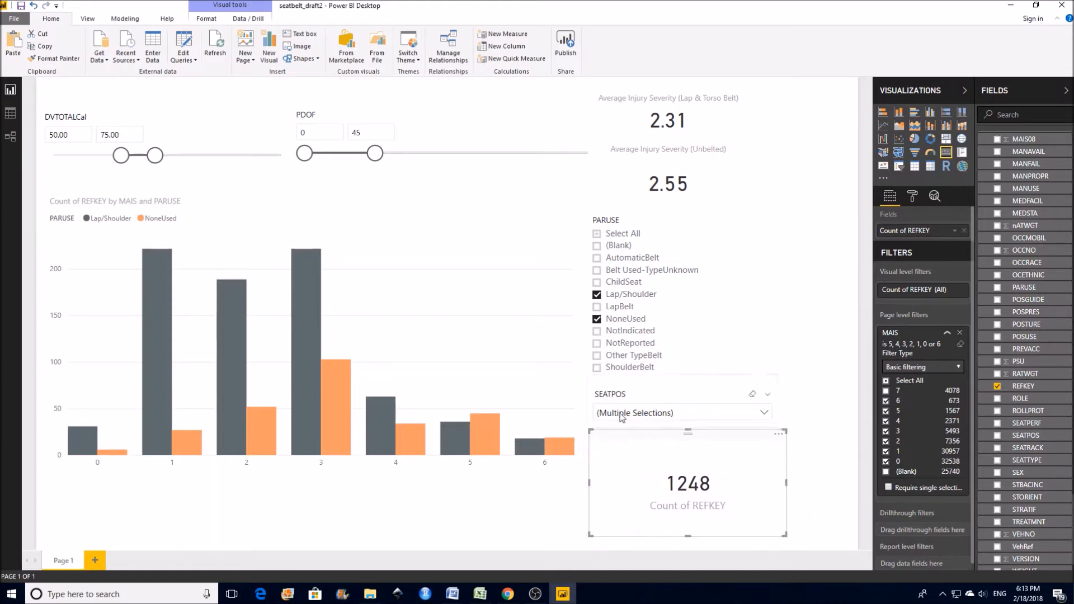
Step: Turn off the REFKEY count card's category label and turn on its title
{"action": "left_click", "coordinate": [912, 197]}
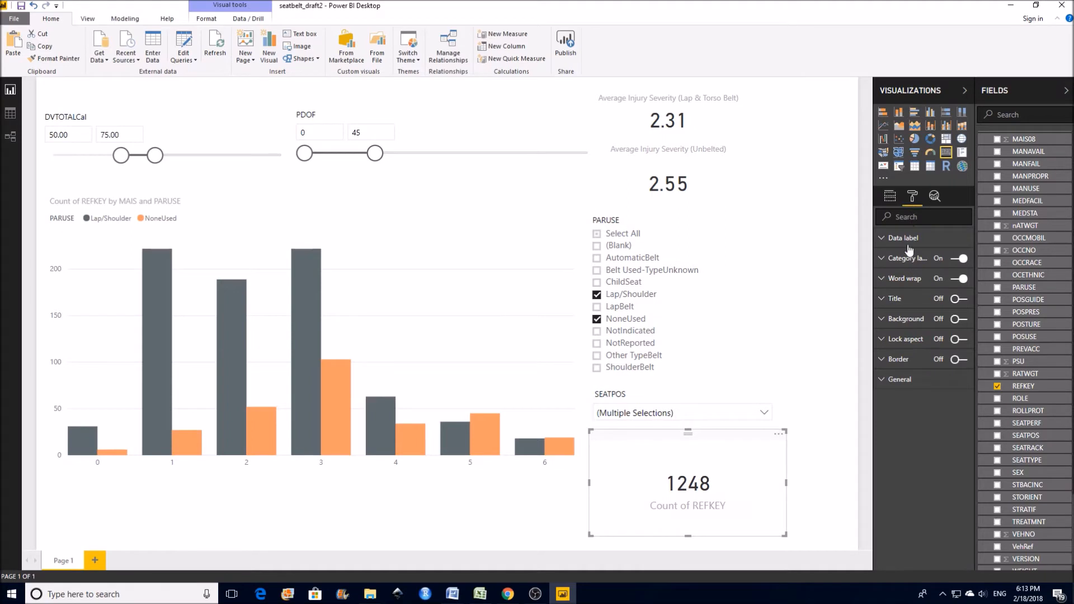
{"action": "left_click", "coordinate": [956, 260]}
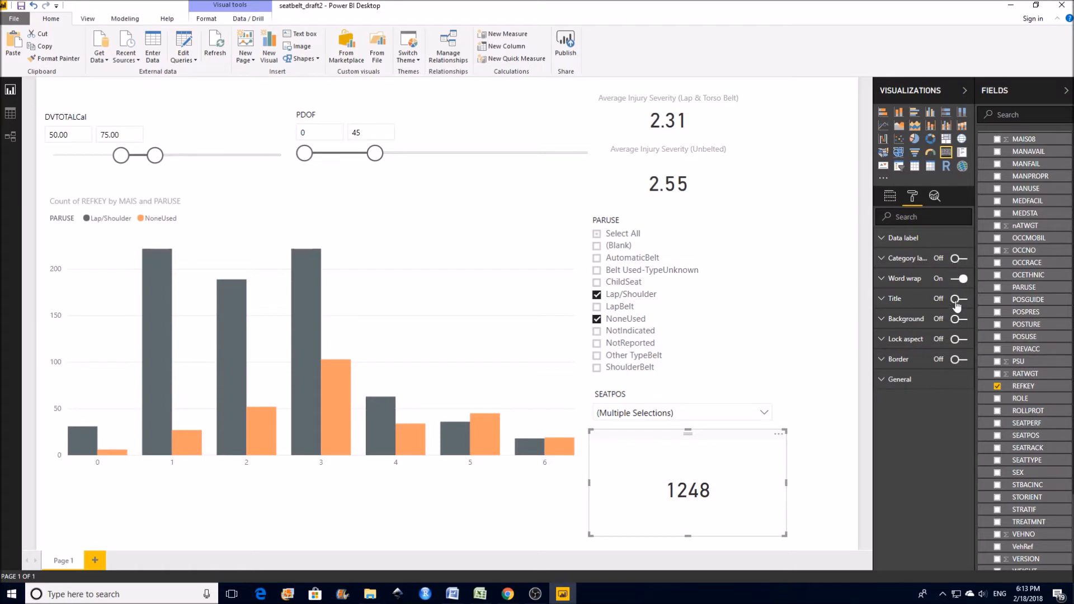
{"action": "left_click", "coordinate": [901, 302]}
{"action": "left_click", "coordinate": [960, 299]}
{"action": "left_click", "coordinate": [931, 320]}
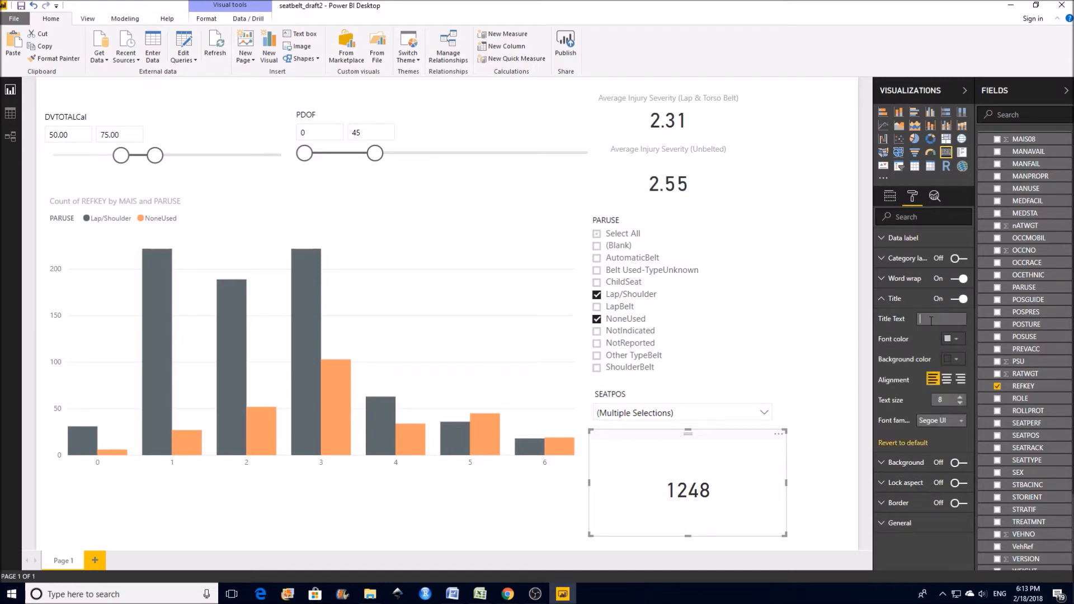
{"action": "type", "text": "Total"}
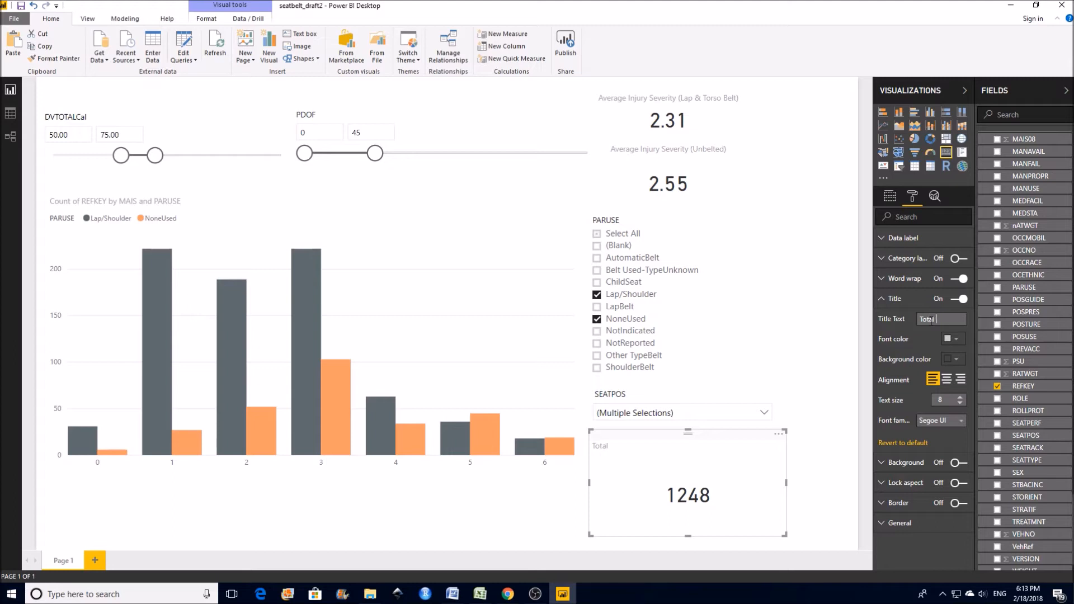
{"action": "key", "text": "BackSpace"}
{"action": "key", "text": "BackSpace"}
{"action": "key", "text": "BackSpace"}
{"action": "key", "text": "BackSpace"}
{"action": "key", "text": "BackSpace"}
Step: Give the REFKEY count card the centred title "Number of Observations"
{"action": "type", "text": "Number of"}
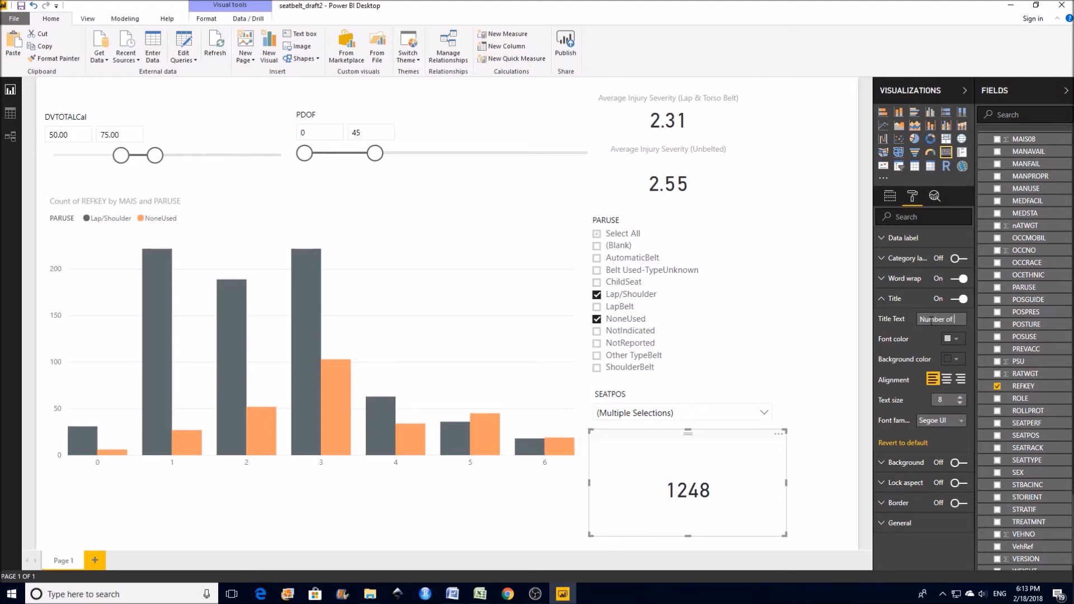
{"action": "type", "text": " Observations"}
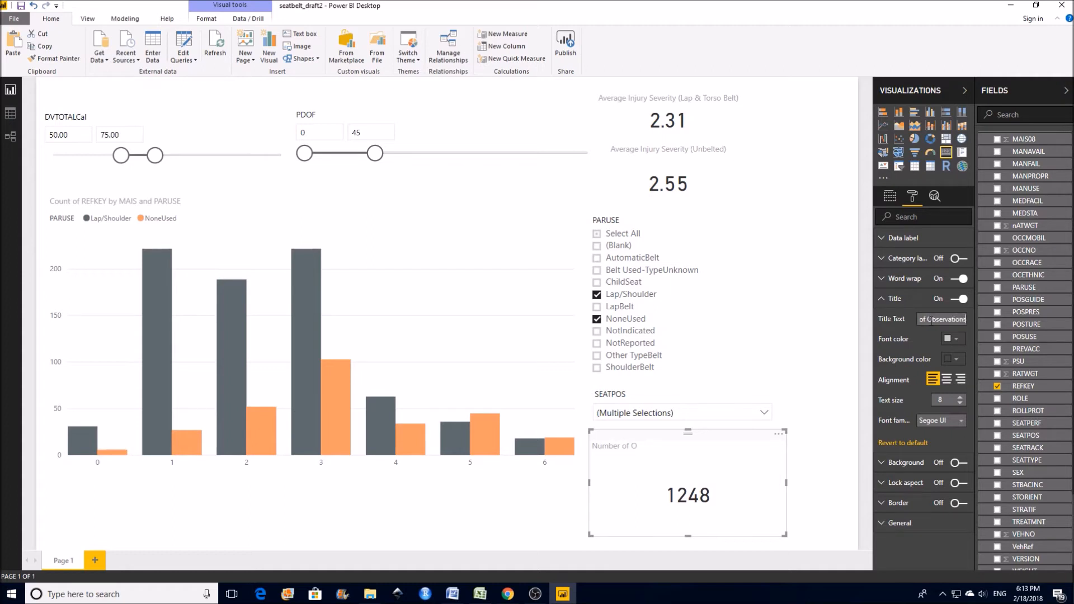
{"action": "left_click", "coordinate": [946, 379]}
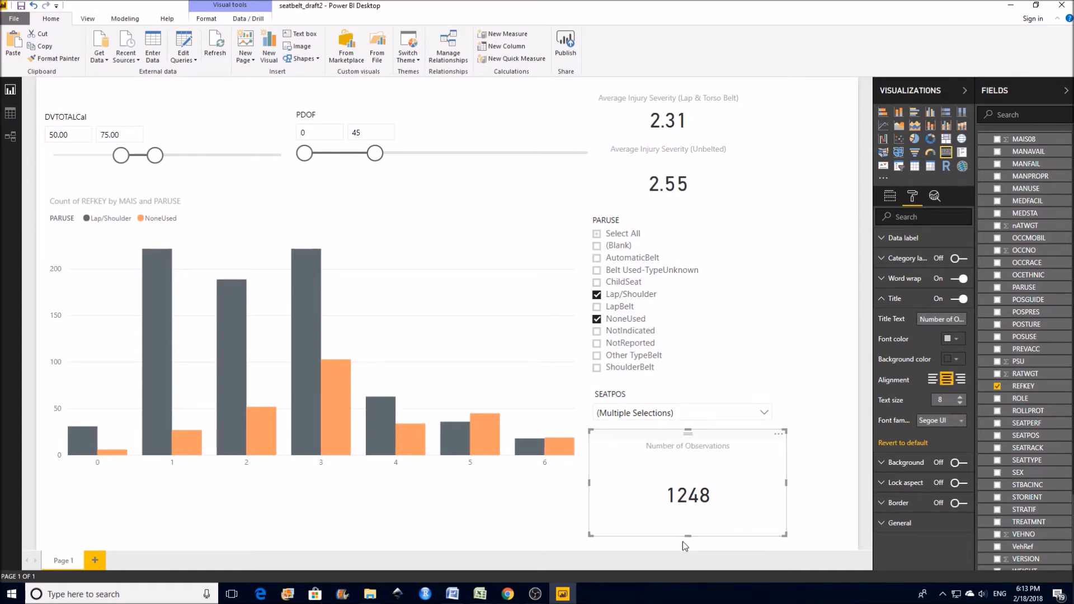
Step: Shrink the Number of Observations card to fit its title and value, centre it under the cards above, and deselect it
{"action": "left_click_drag", "start_coordinate": [687, 536], "coordinate": [709, 480]}
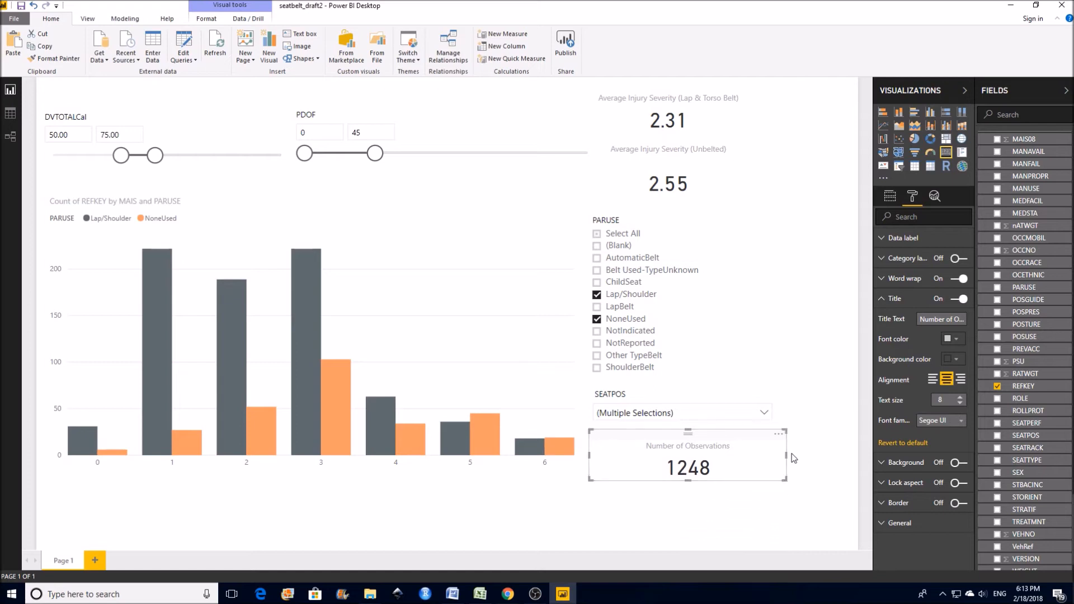
{"action": "left_click_drag", "start_coordinate": [786, 456], "coordinate": [726, 438]}
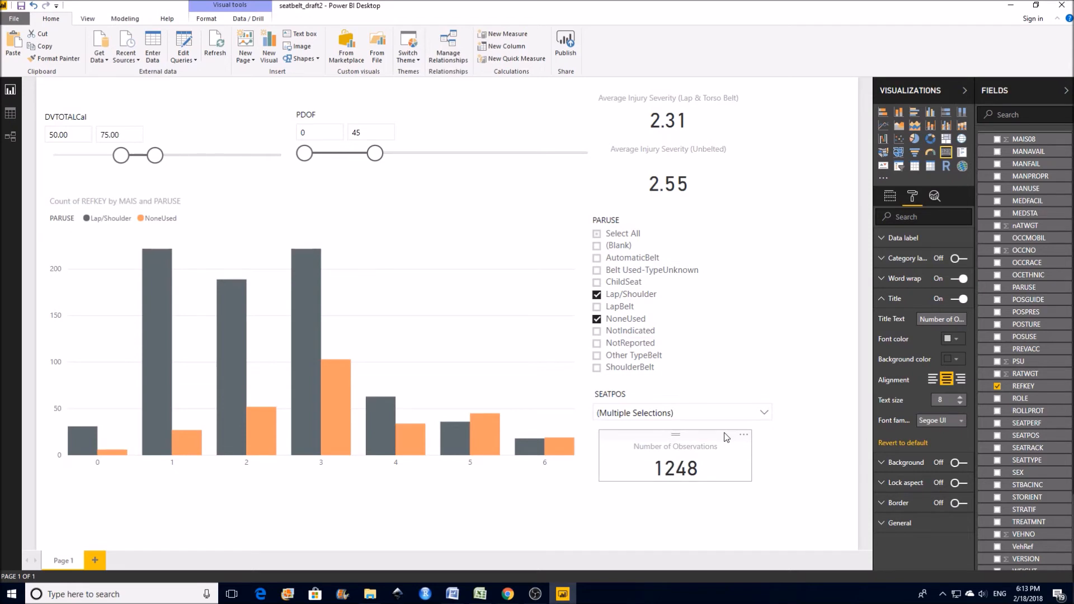
{"action": "left_click", "coordinate": [829, 494]}
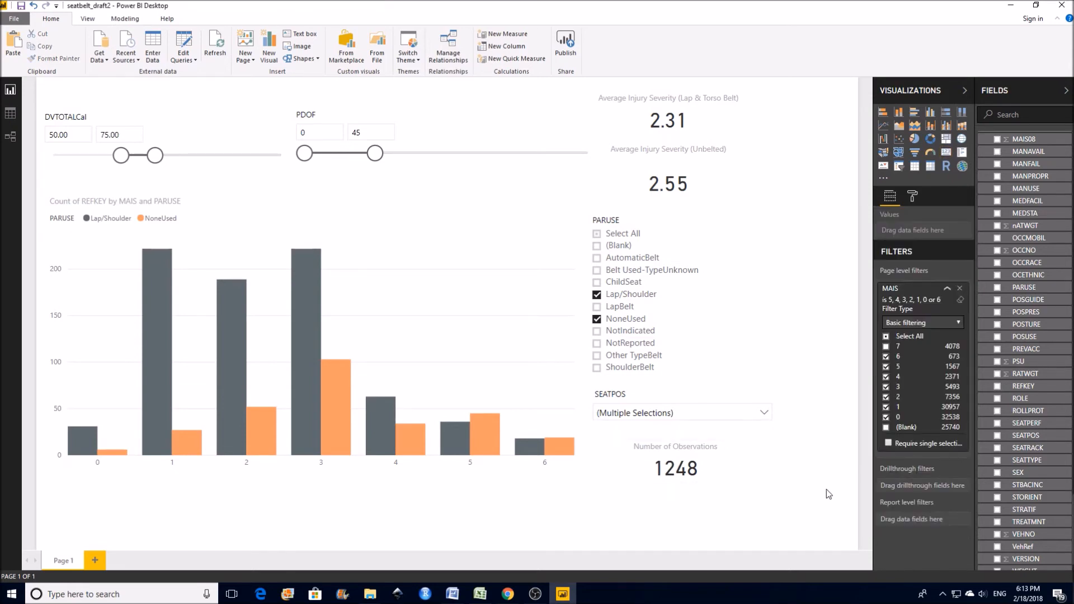